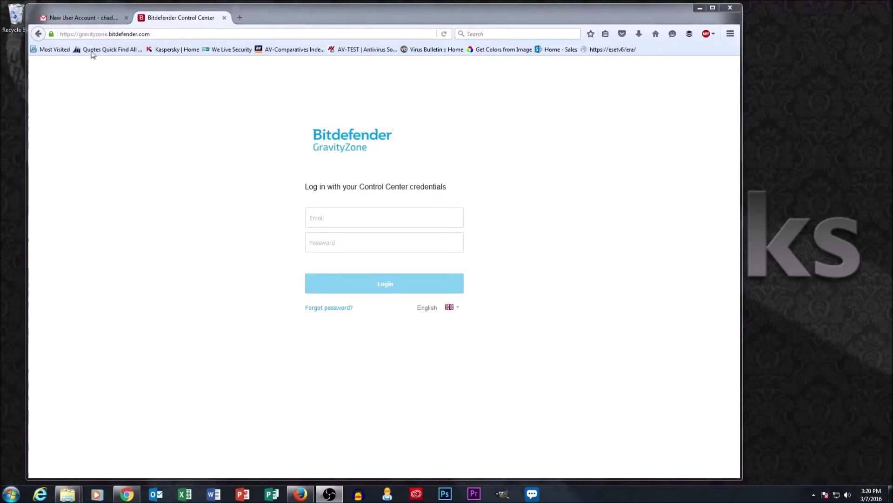
- Copy the account username from the Gmail login email into the GravityZone Email field
click(81, 21)
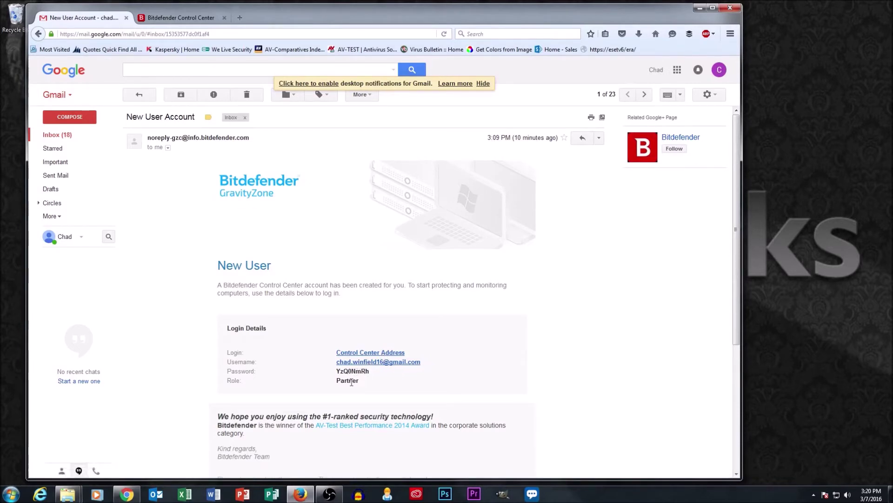
drag(426, 362, 335, 365)
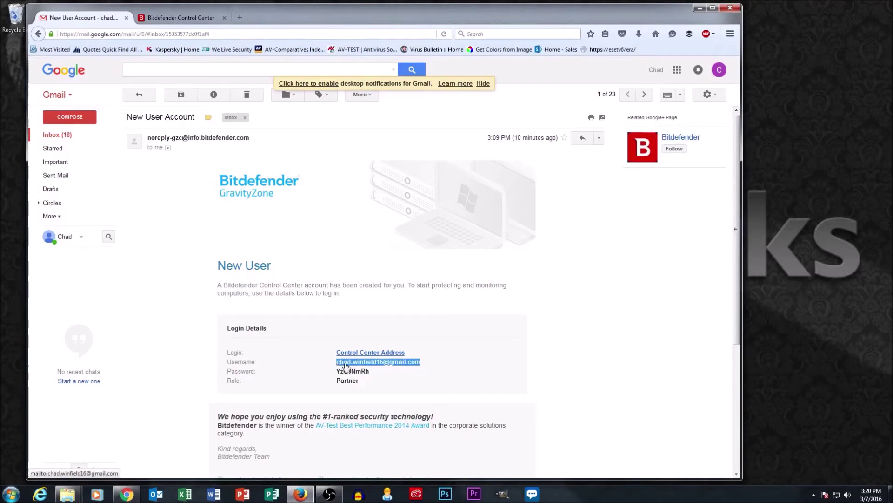
right_click(346, 366)
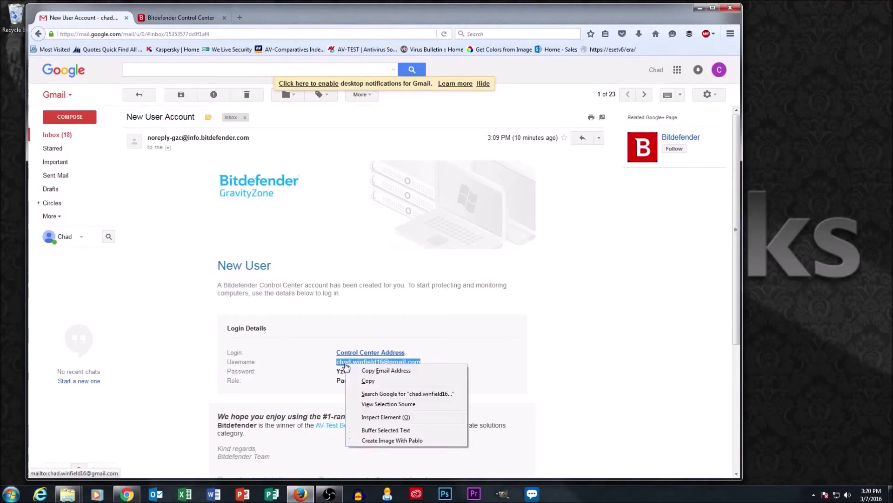
click(365, 381)
click(179, 20)
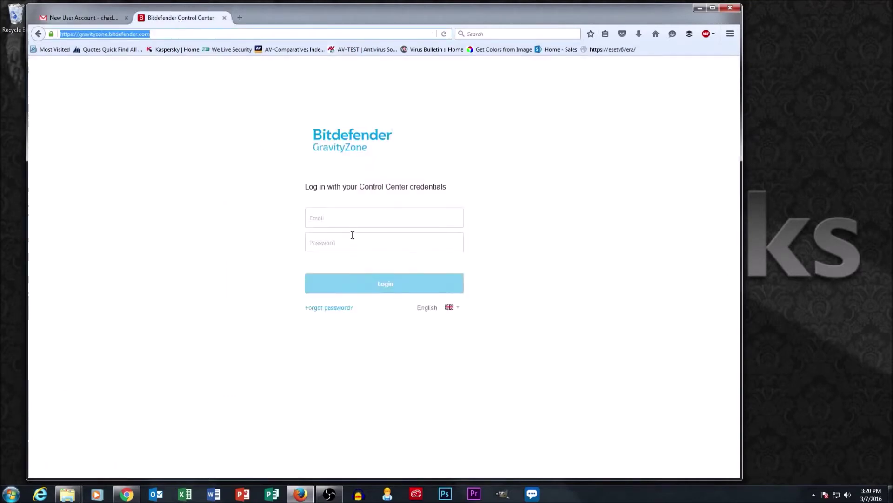
click(353, 216)
key(ctrl+v)
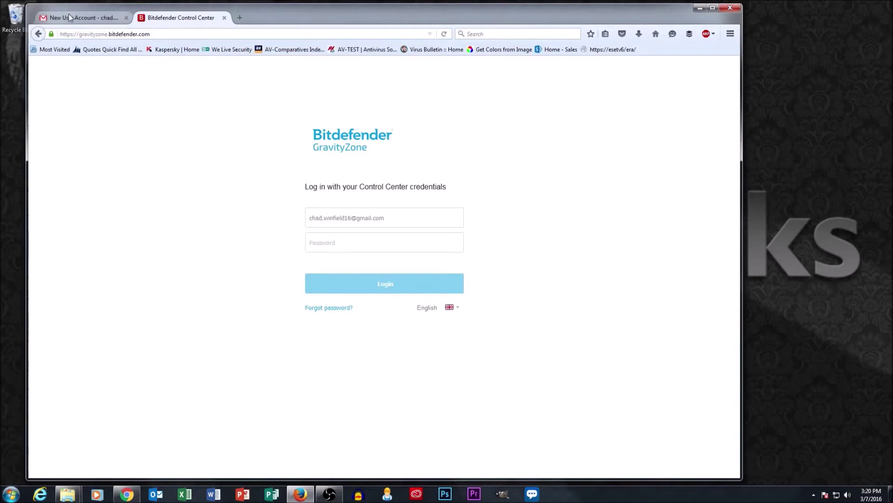
- Select the account password in the Gmail login details email
click(82, 18)
double_click(352, 371)
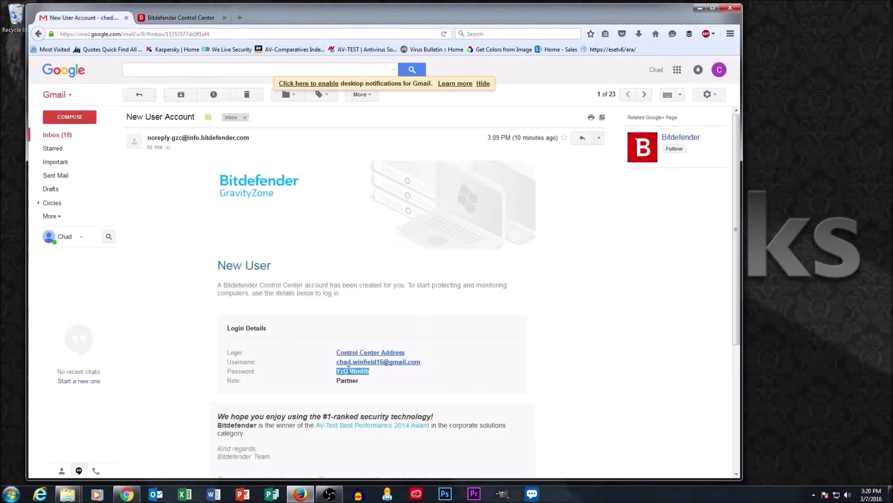
click(201, 18)
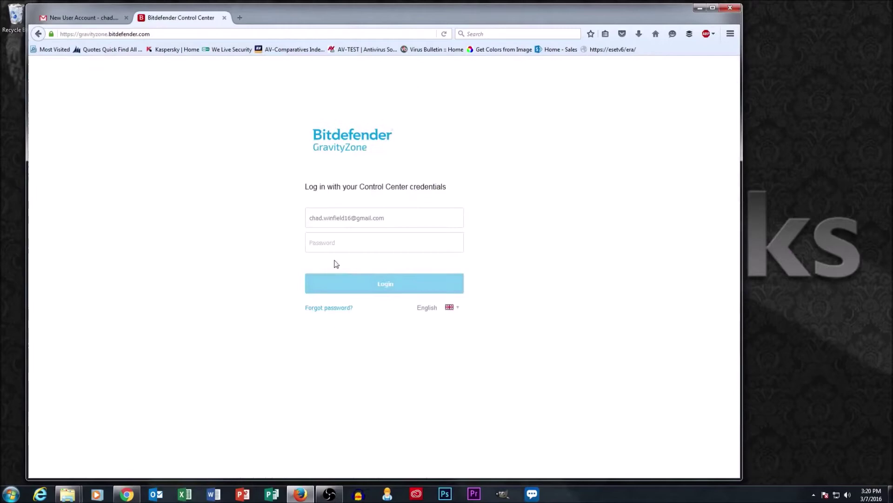
- Paste the account password, log in, and decline Firefox's offer to save the login
click(330, 242)
key(ctrl+v)
click(369, 284)
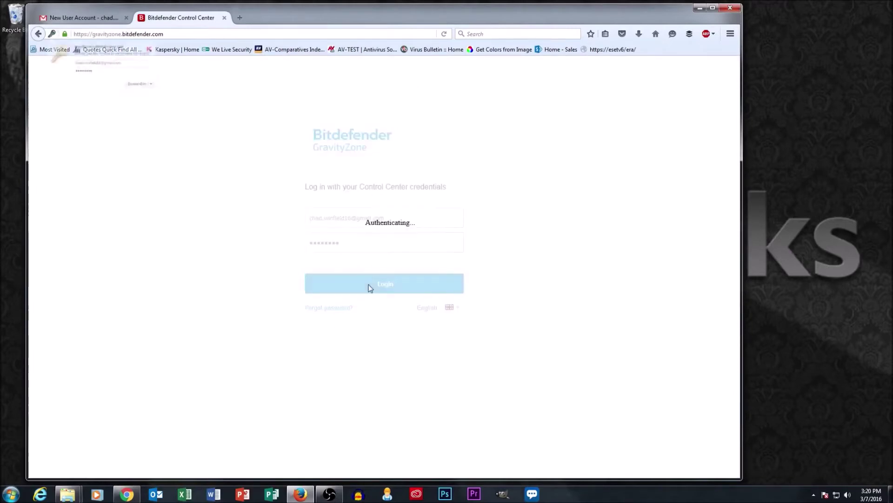
click(204, 108)
click(197, 134)
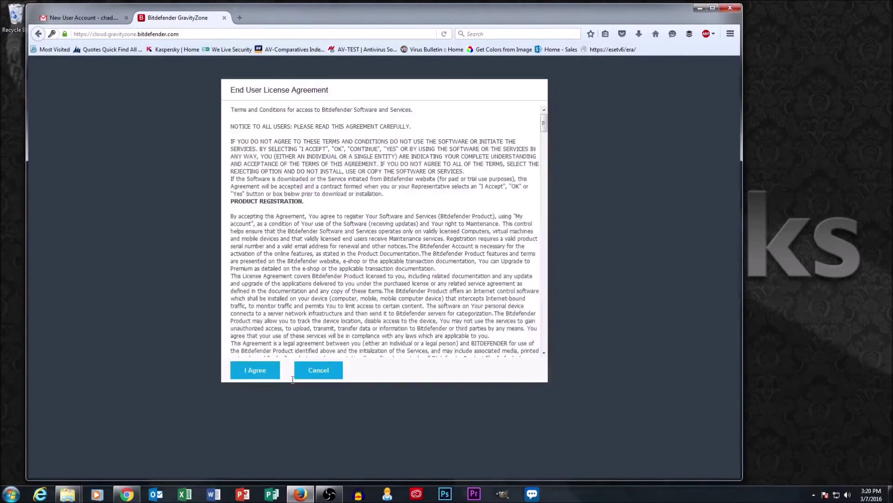
- Accept the EULA and close the What's New and Essential Steps guides permanently
click(263, 370)
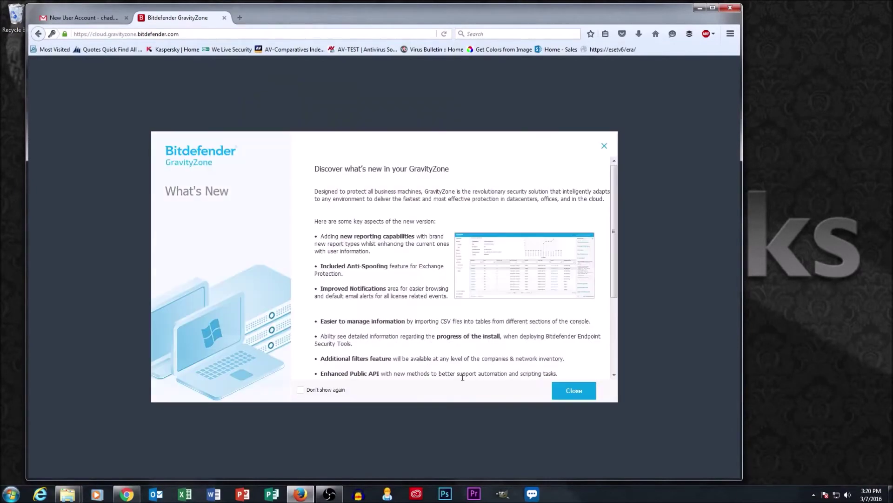
click(300, 389)
click(574, 391)
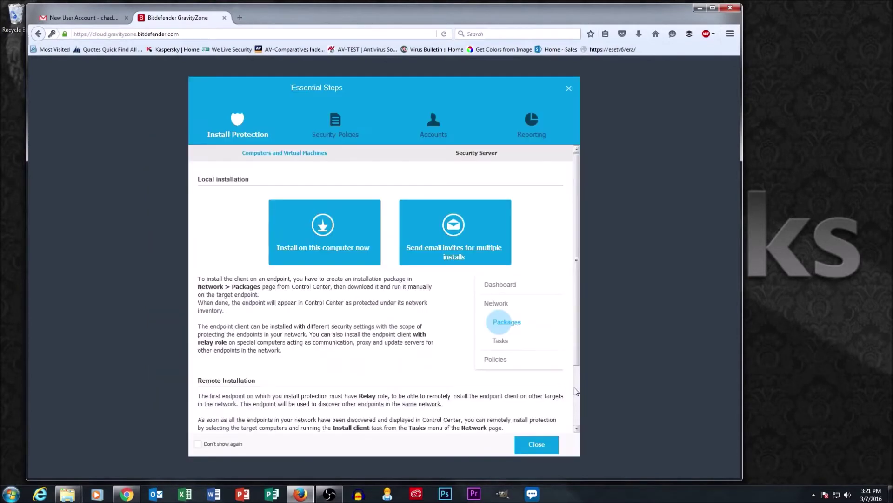
click(202, 444)
click(536, 444)
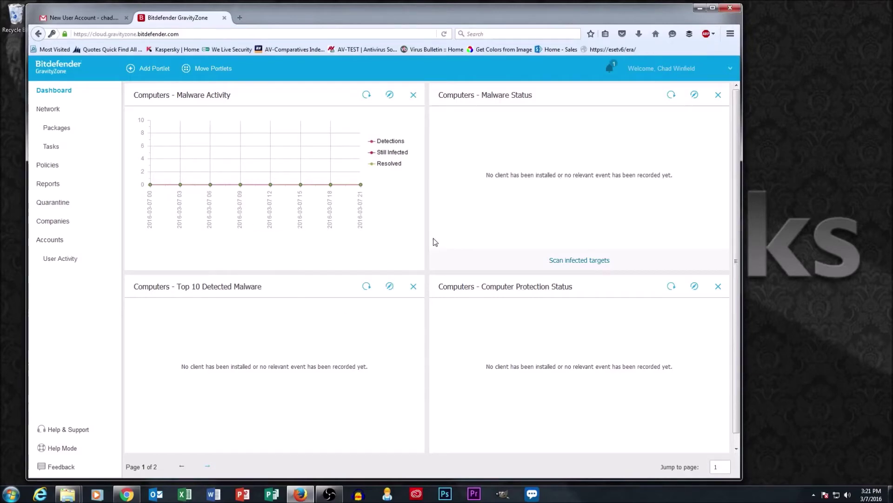
- Add and save a Top 10 Infected Endpoints portlet on the dashboard
scroll(434, 241, down, 1)
scroll(418, 233, up, 1)
click(156, 70)
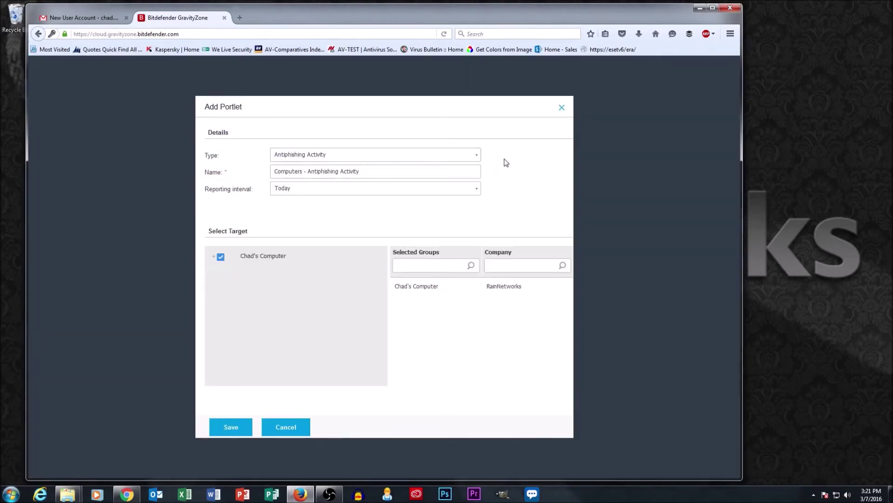
click(474, 160)
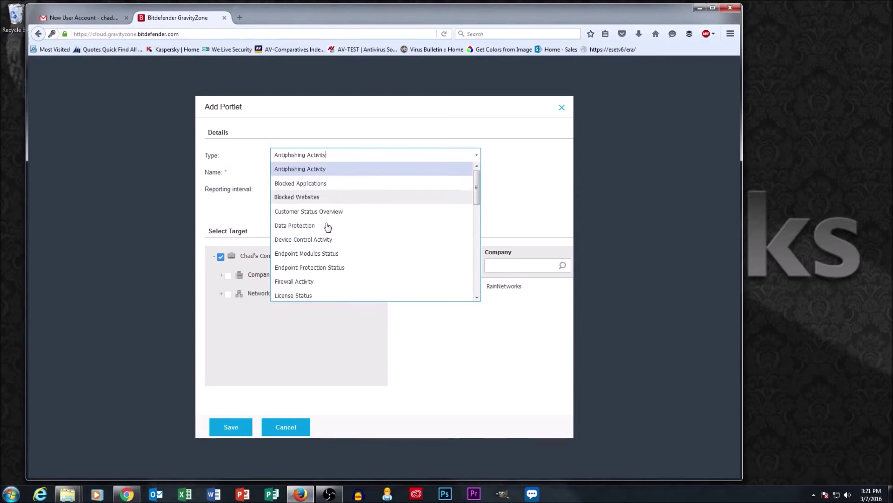
scroll(315, 270, down, 1)
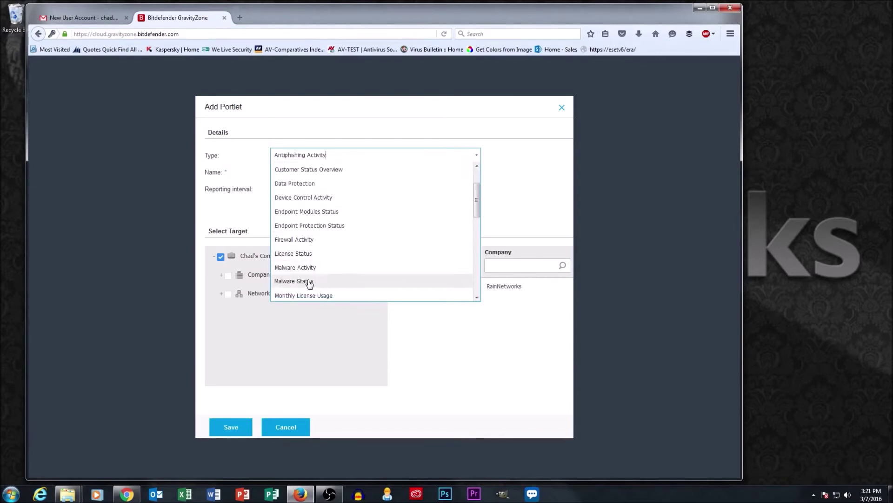
drag(479, 191, 480, 241)
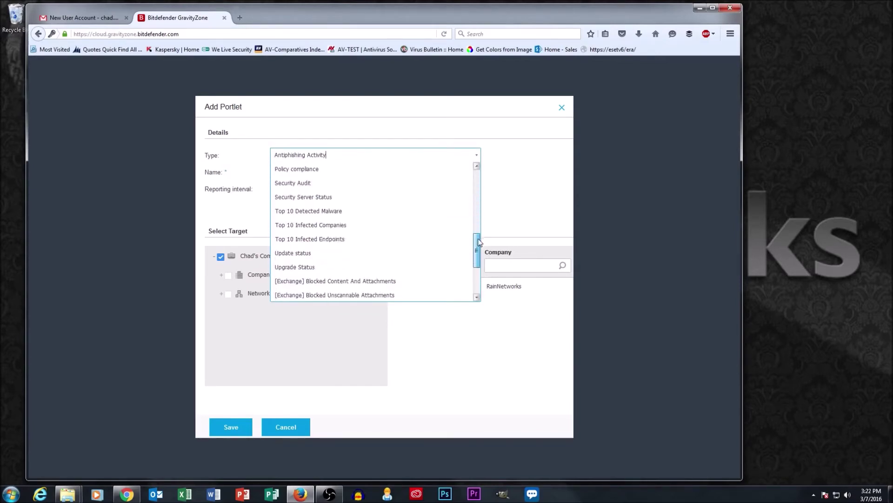
click(304, 242)
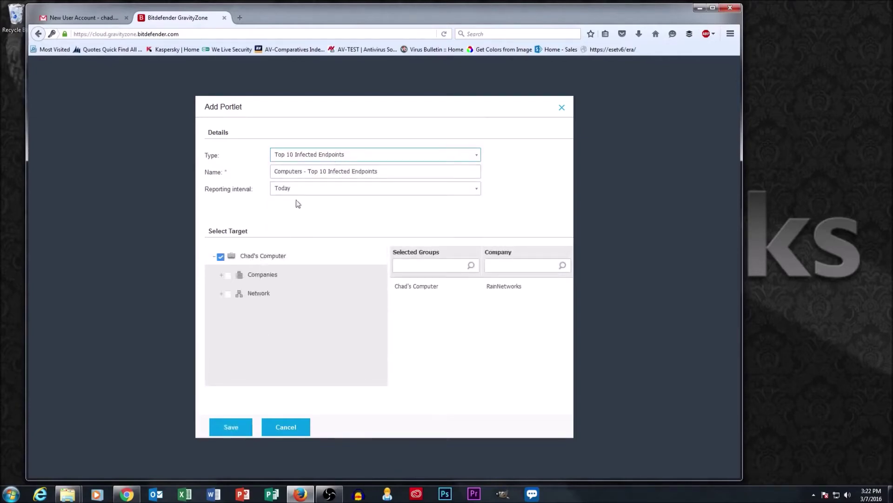
click(230, 428)
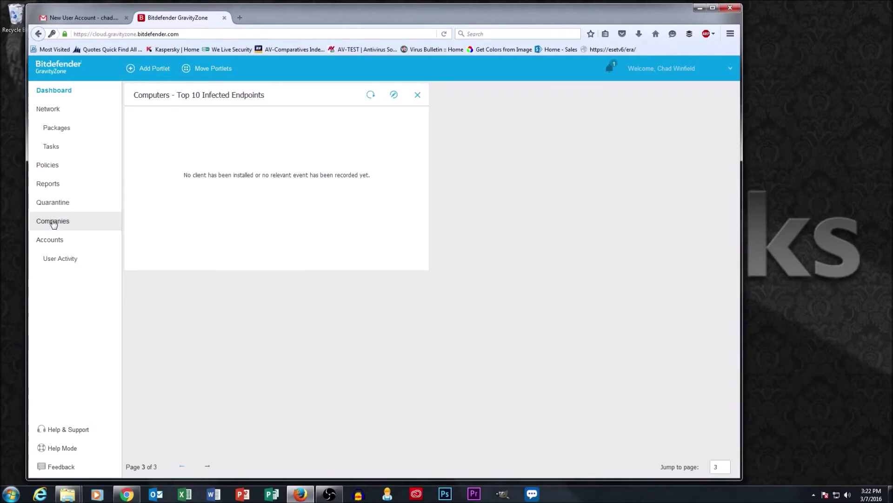
- Start a new company named ABC Computer and enter its street address and phone number
click(54, 224)
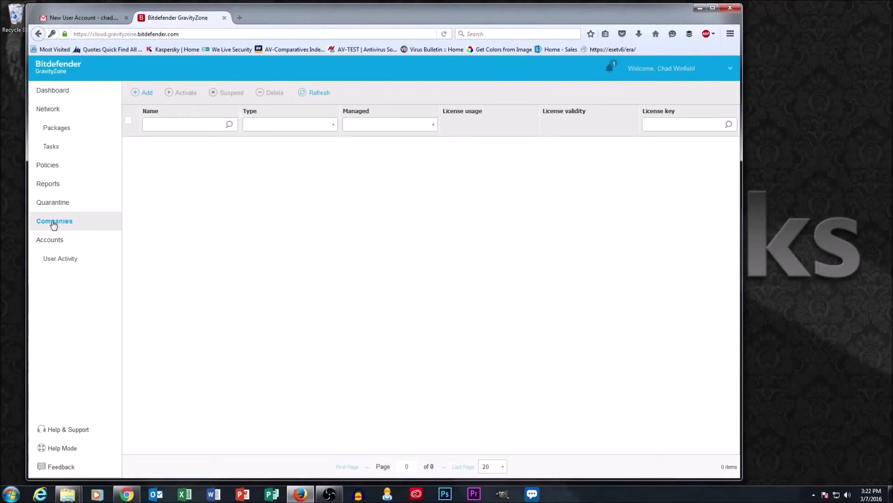
click(139, 92)
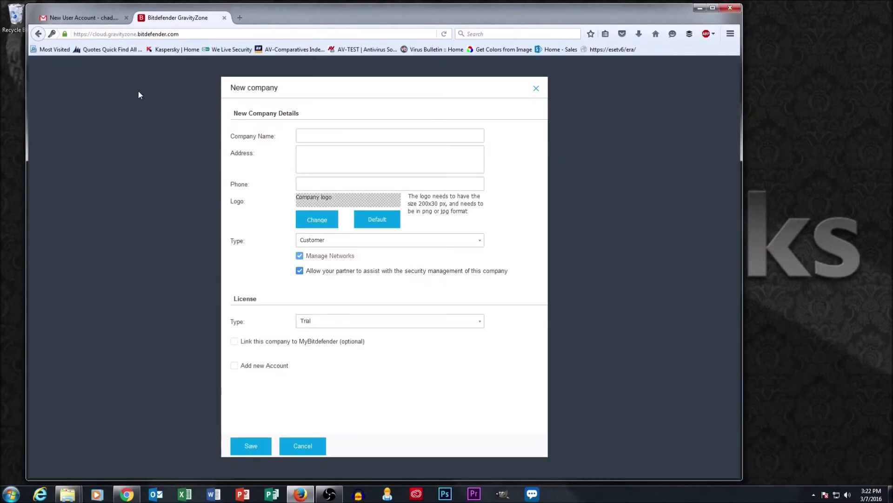
click(328, 136)
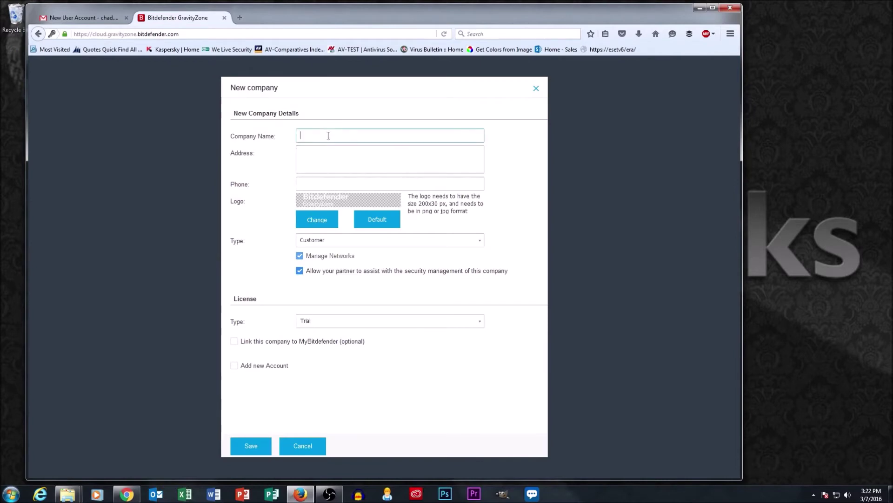
text(ABC)
text( Computer)
text(123 Pine Street)
key(Tab)
key(shift+Tab)
text(Seattle, WA 9818)
key(Tab)
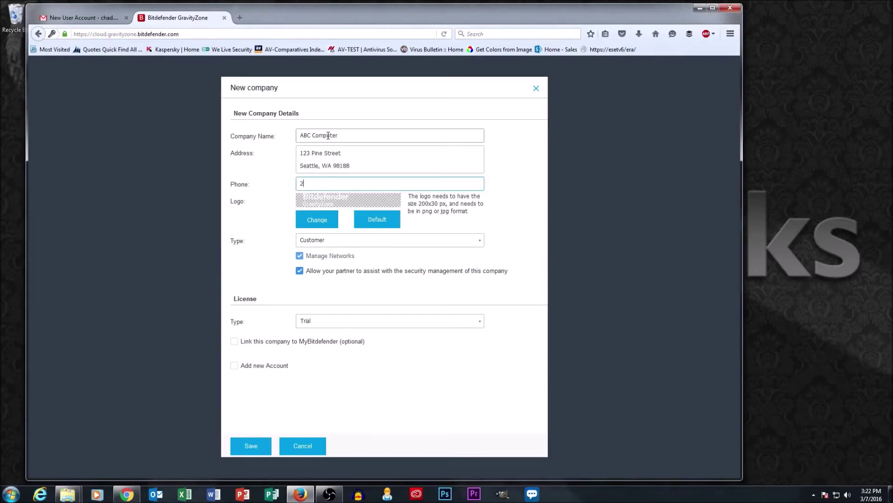
text(206-555-1212)
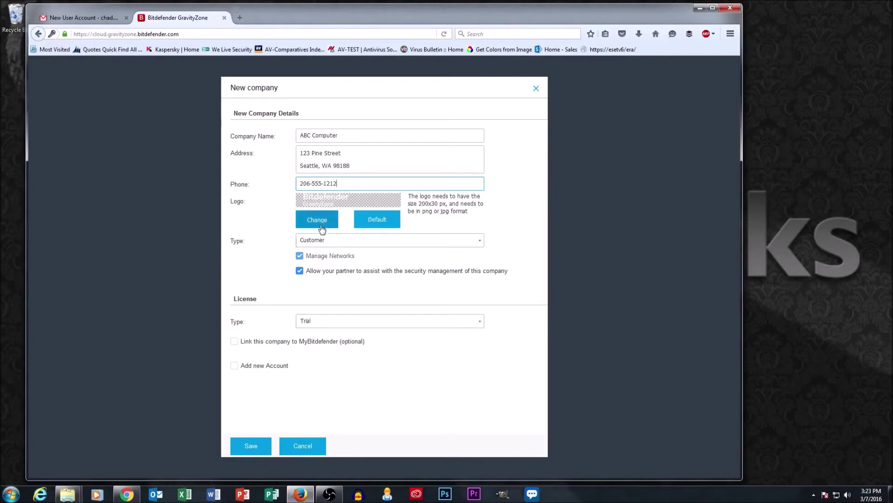
- Keep Customer as the company type, set a Trial licence, and save ABC Computer
click(429, 243)
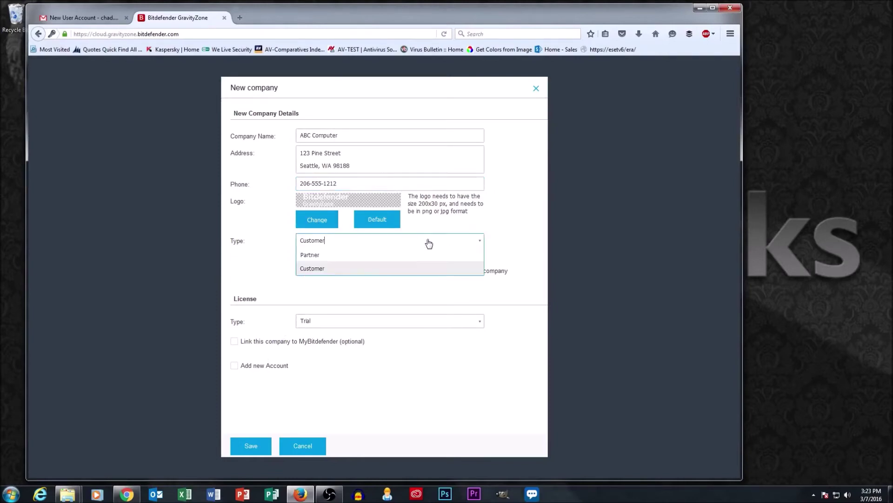
click(428, 243)
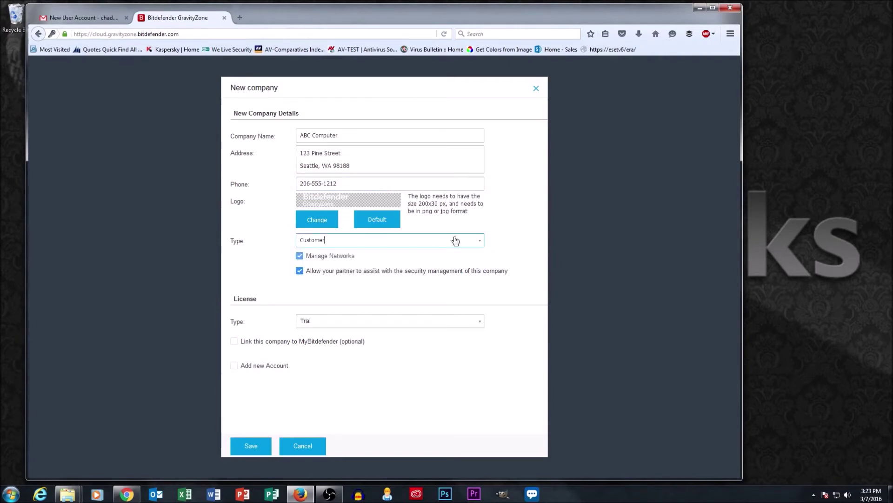
click(333, 246)
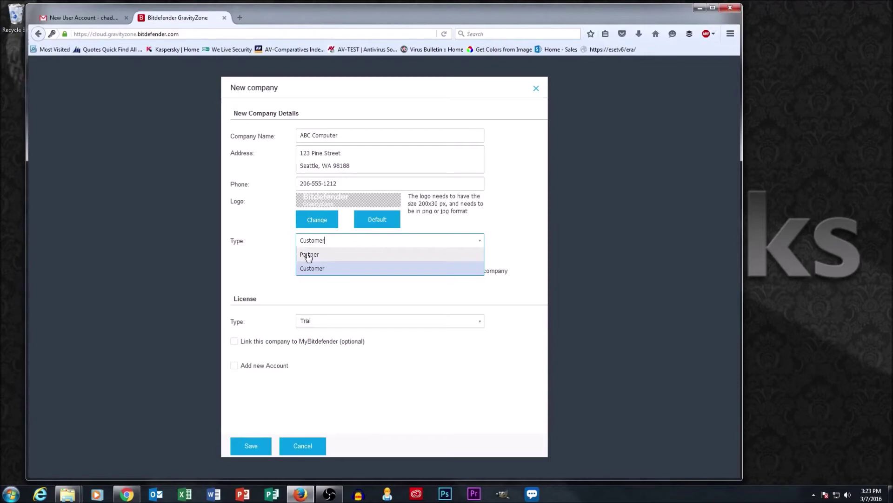
click(263, 250)
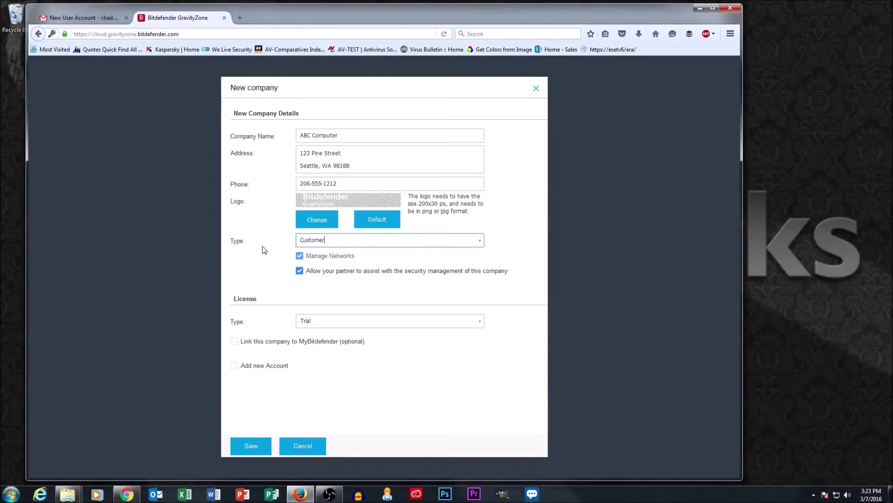
click(311, 324)
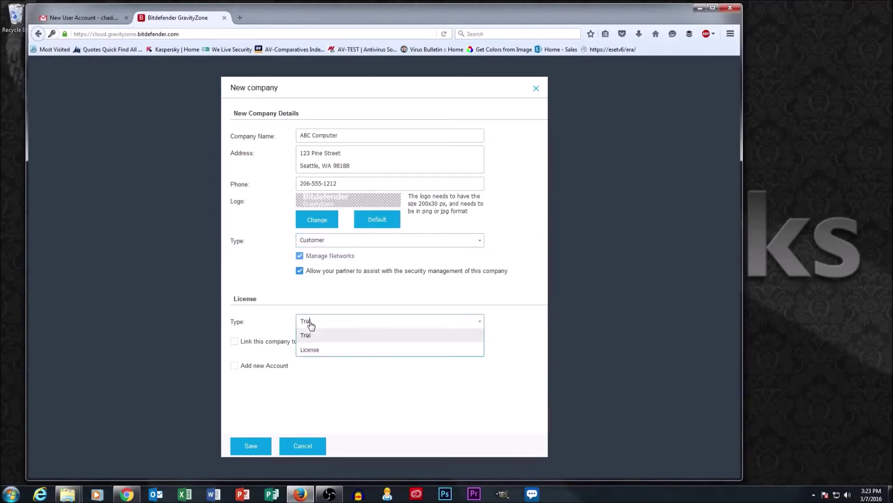
click(320, 355)
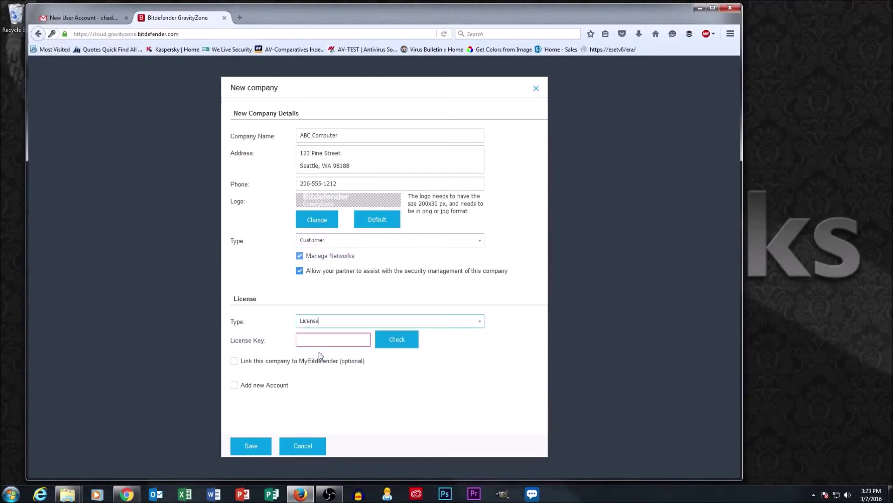
click(336, 321)
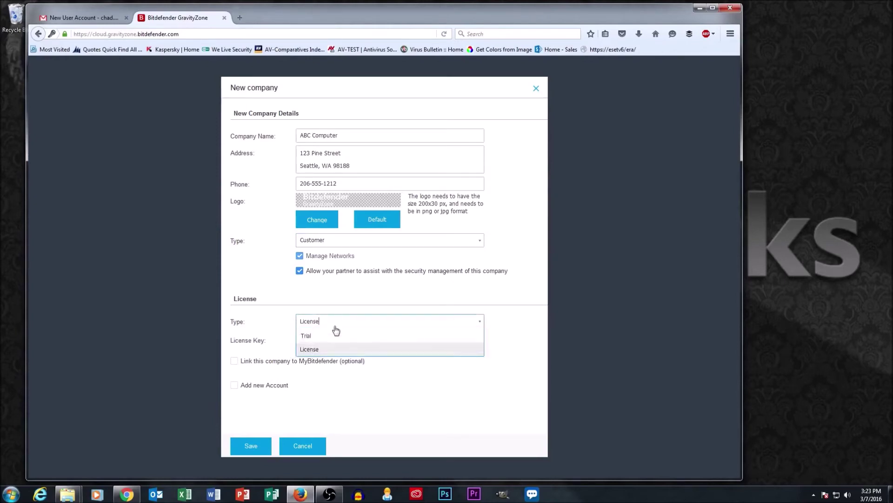
click(311, 335)
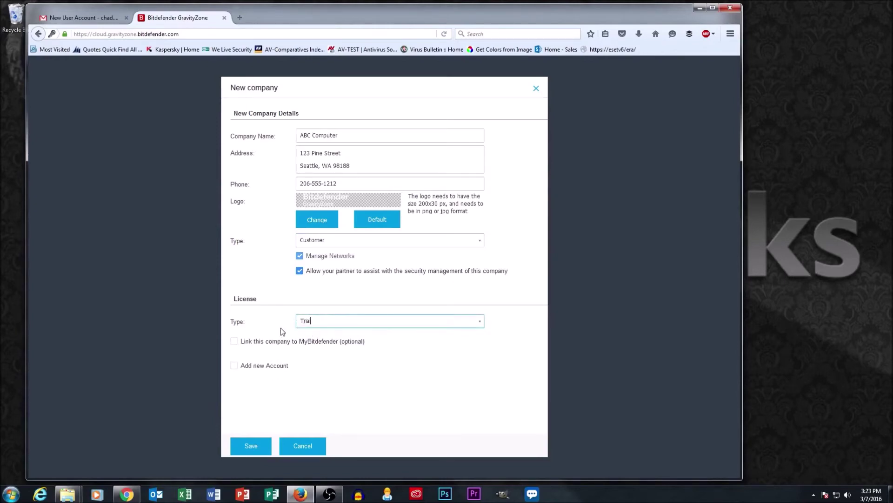
click(250, 445)
click(251, 446)
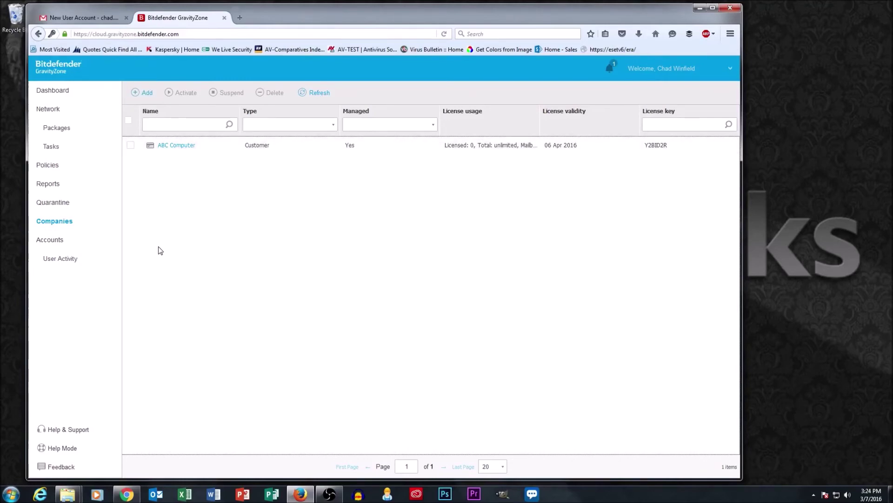
- Open ABC Computer's Edit company details, then cancel back to the Companies list
click(177, 145)
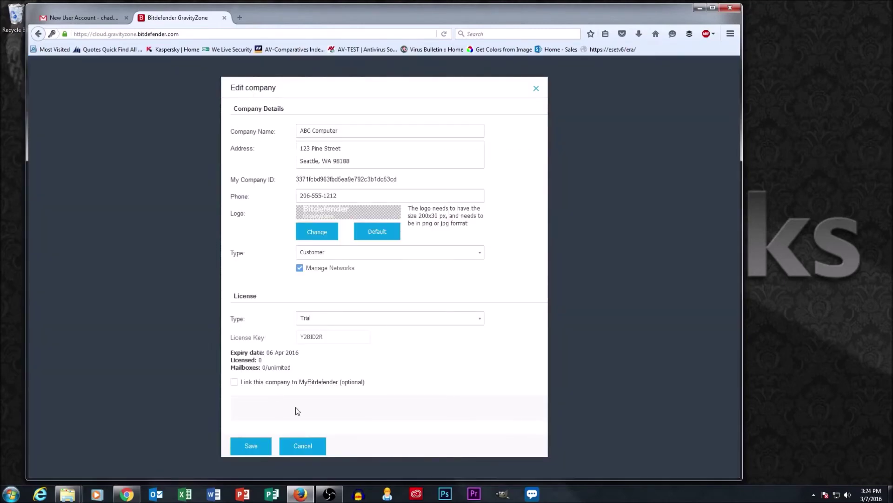
click(303, 452)
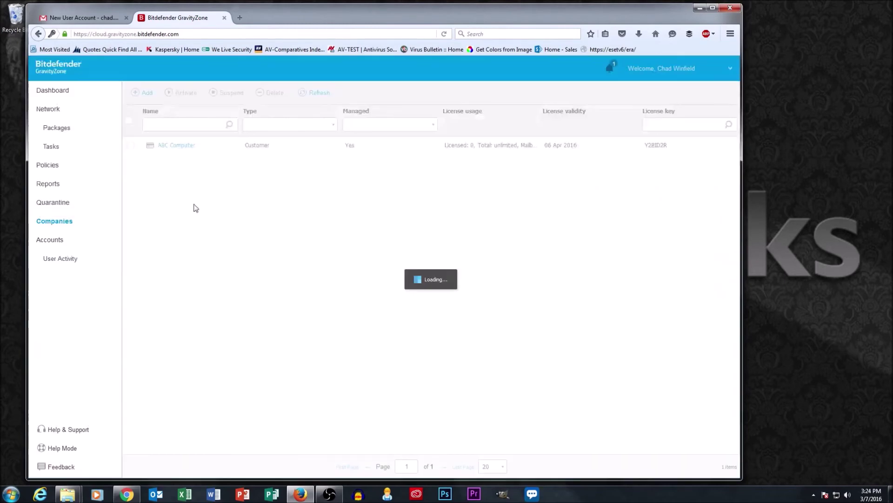
- Add a new company named XYZ Landscaping and enter its street address and phone number
click(146, 95)
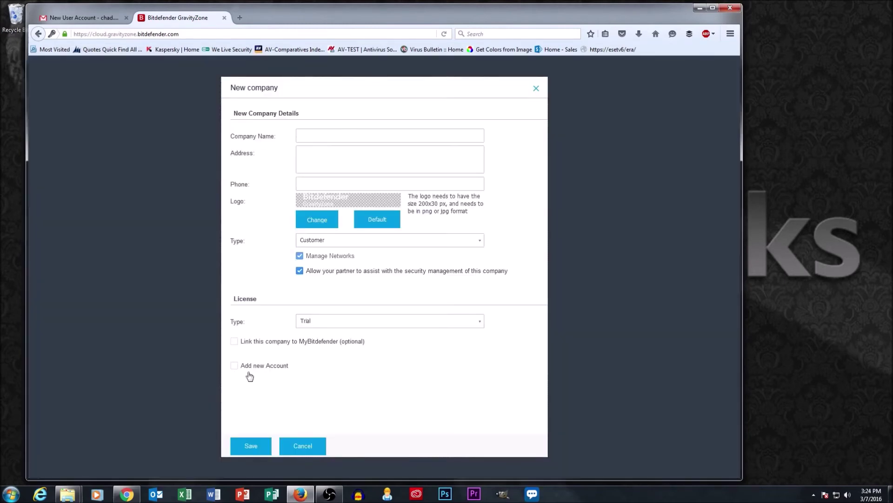
click(327, 135)
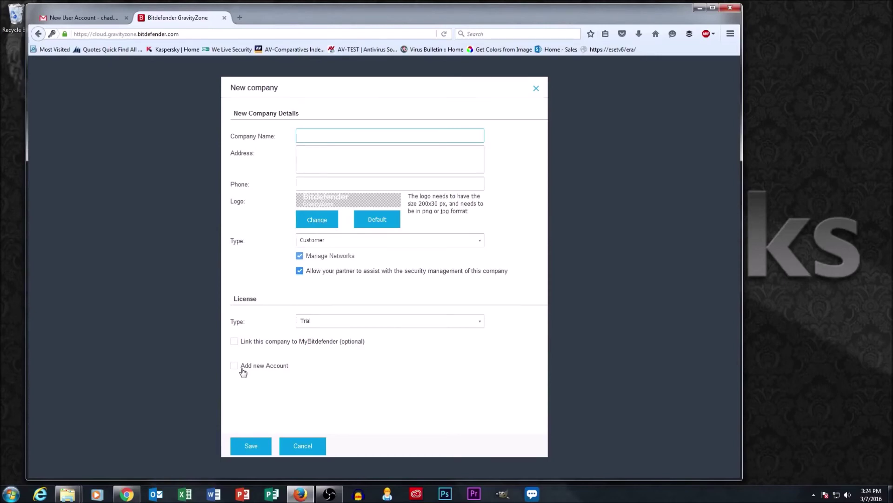
text(X)
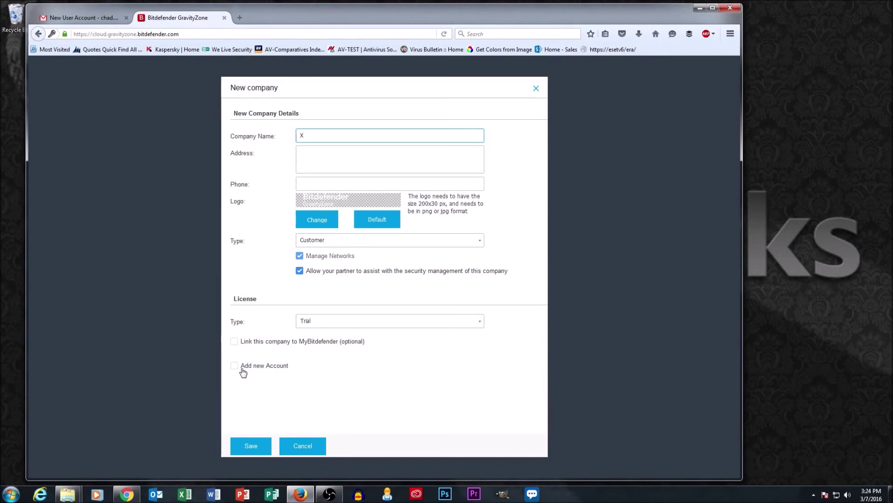
text(YZ Lands)
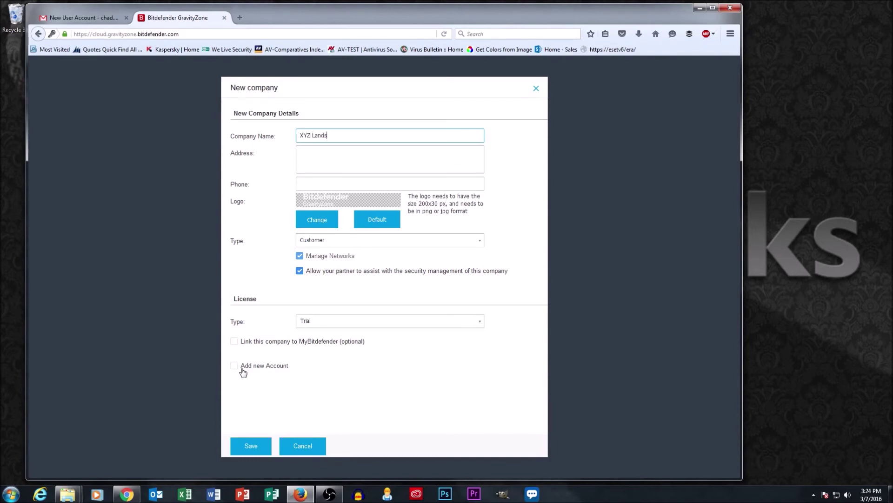
text(caping)
key(Tab)
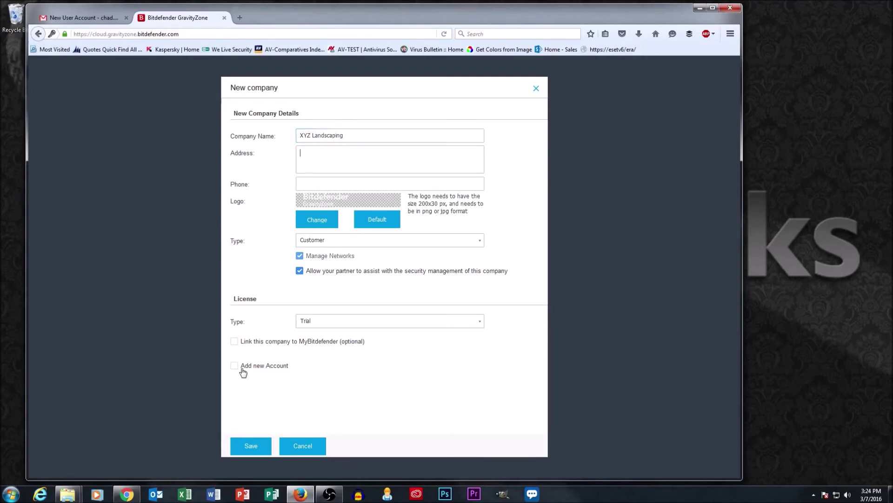
text(123 Pine )
text(Street )
text(Seattle, WA)
text( 98188)
key(Tab)
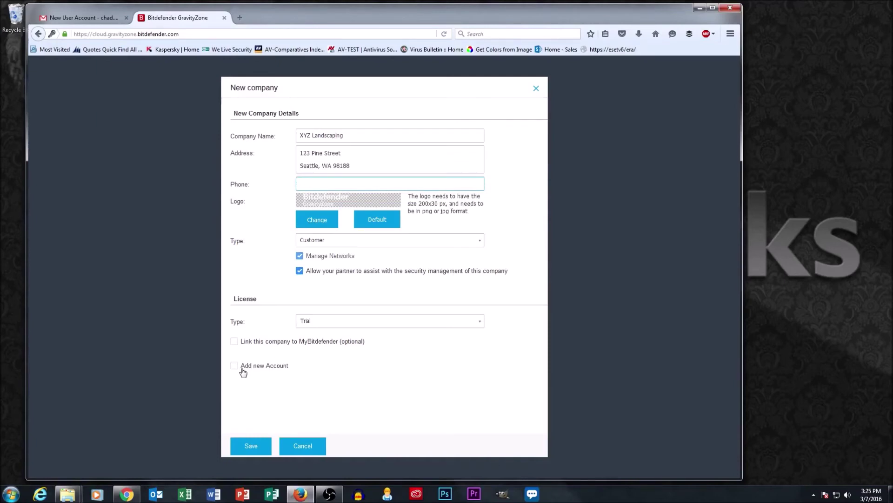
text(425-55-5-1212)
key(Tab)
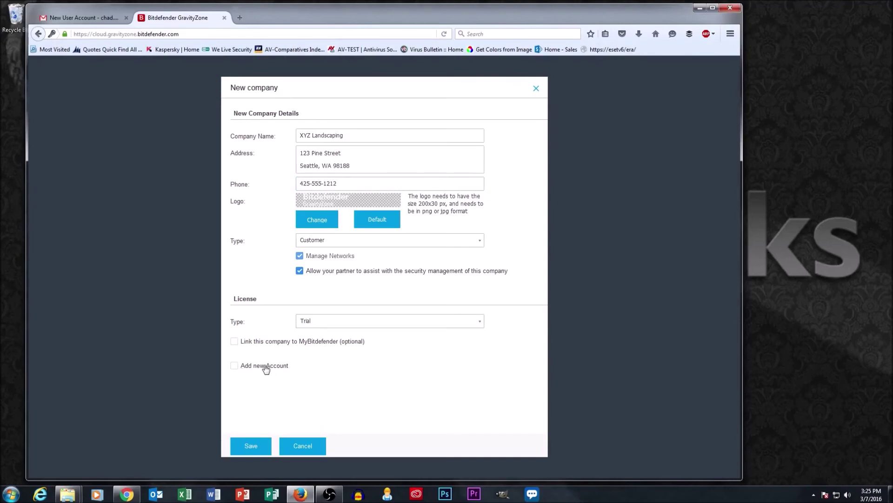
- Enable Add new Account and enter the contact's name and e-mail, which end up in swapped fields
click(234, 365)
click(334, 399)
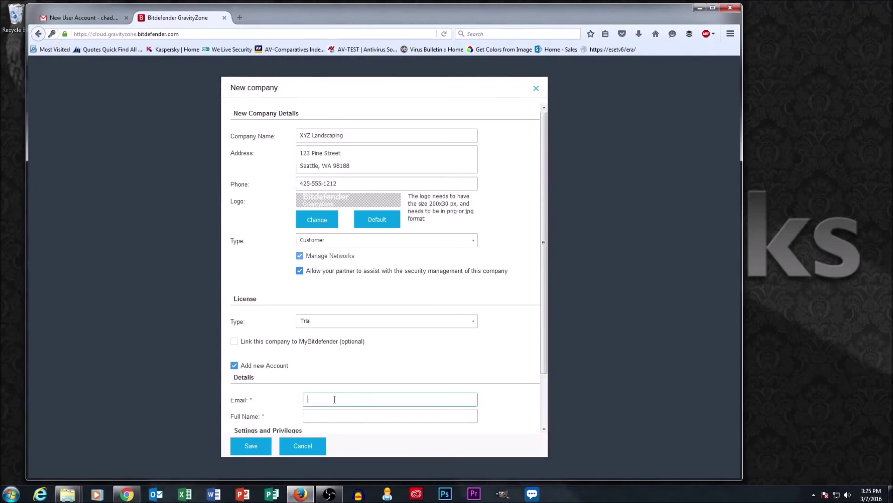
text(Joe S,)
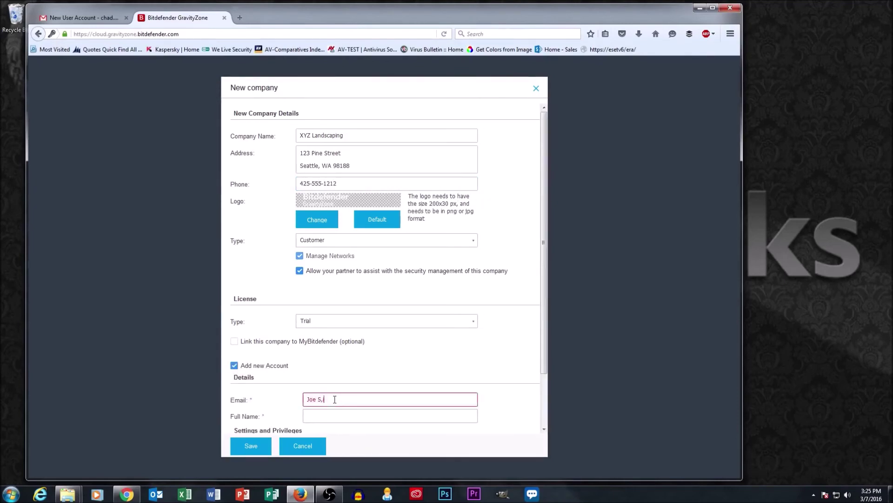
key(BackSpace)
text(mith)
key(Tab)
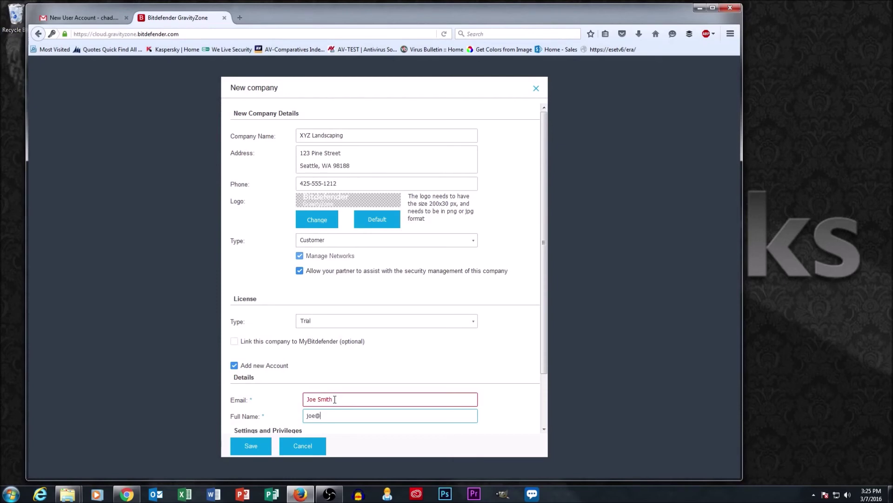
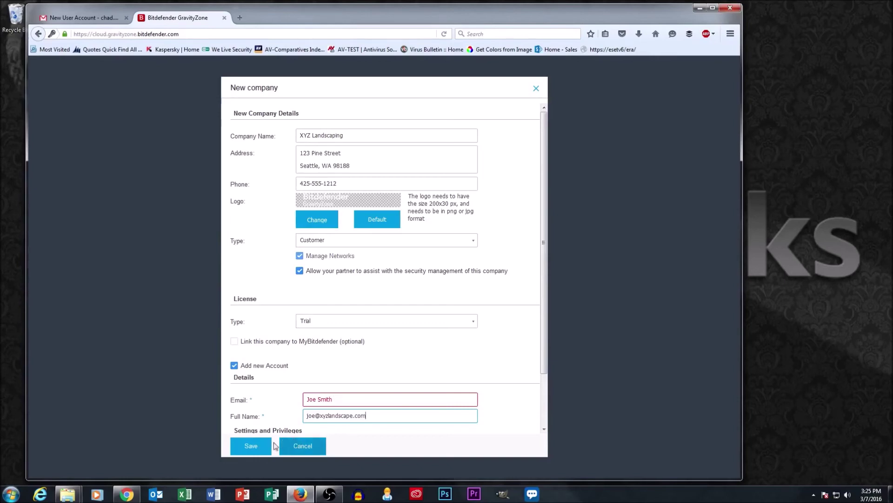
click(252, 446)
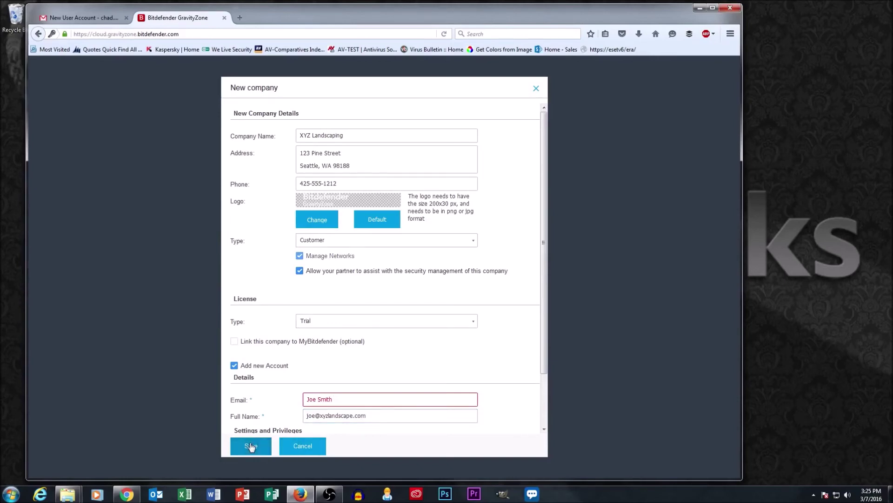
- Correct the account's e-mail and full name fields, then save XYZ Landscaping
drag(384, 415, 221, 430)
key(ctrl+c)
key(BackSpace)
click(346, 399)
key(ctrl+a)
key(ctrl+v)
click(324, 416)
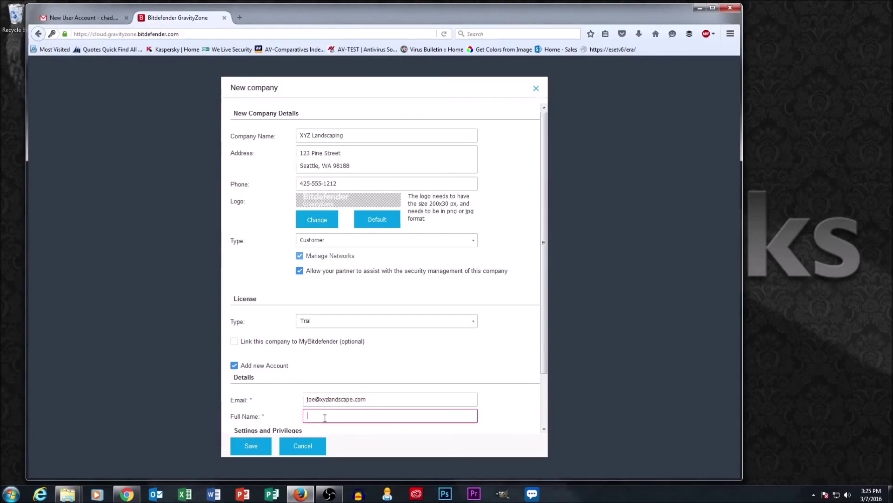
text(Joe Smith)
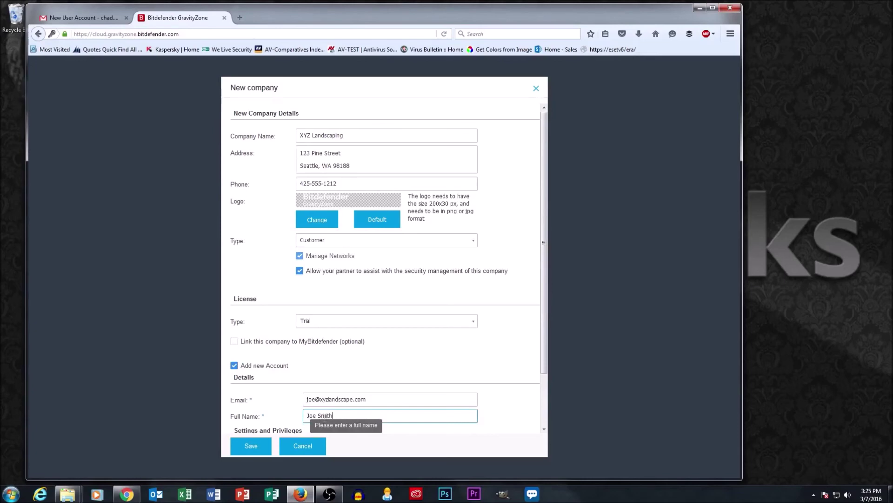
click(259, 444)
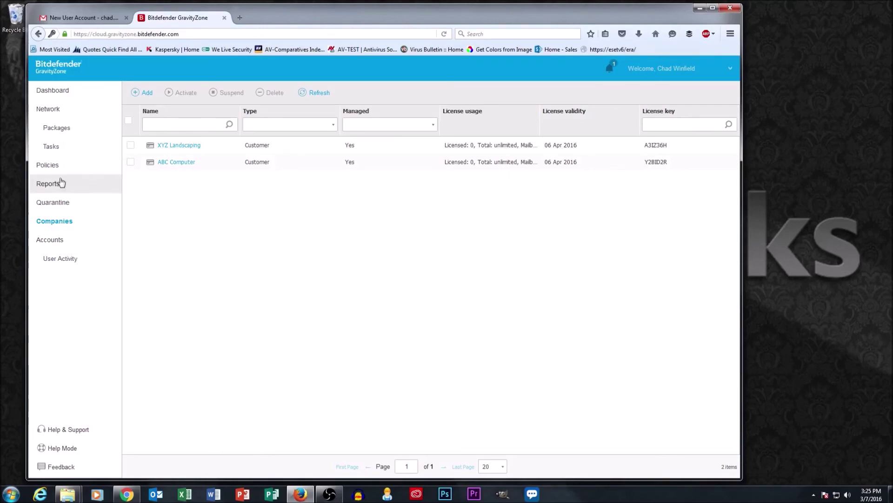
- In Network, expand Companies, then ABC Computer and XYZ Landscaping
click(51, 111)
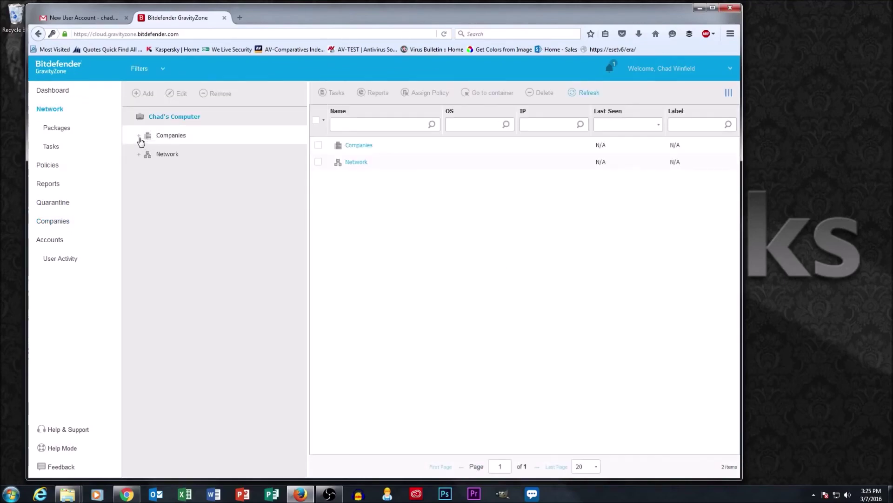
click(139, 137)
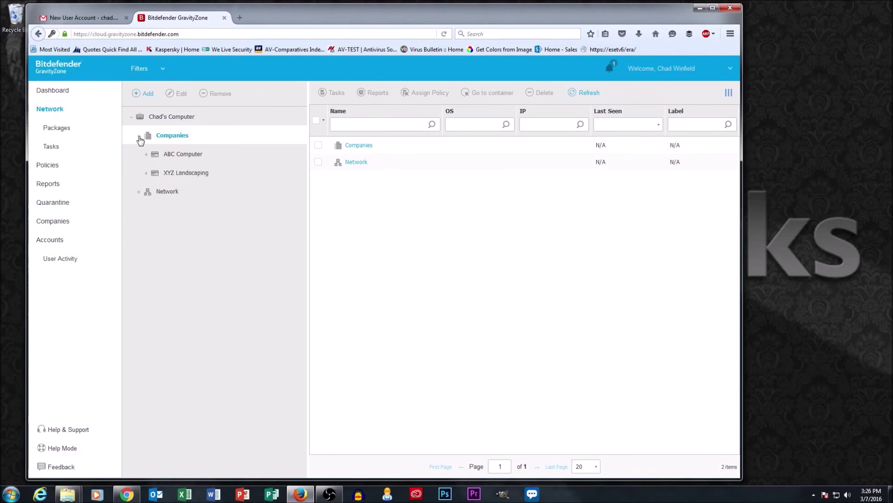
click(188, 159)
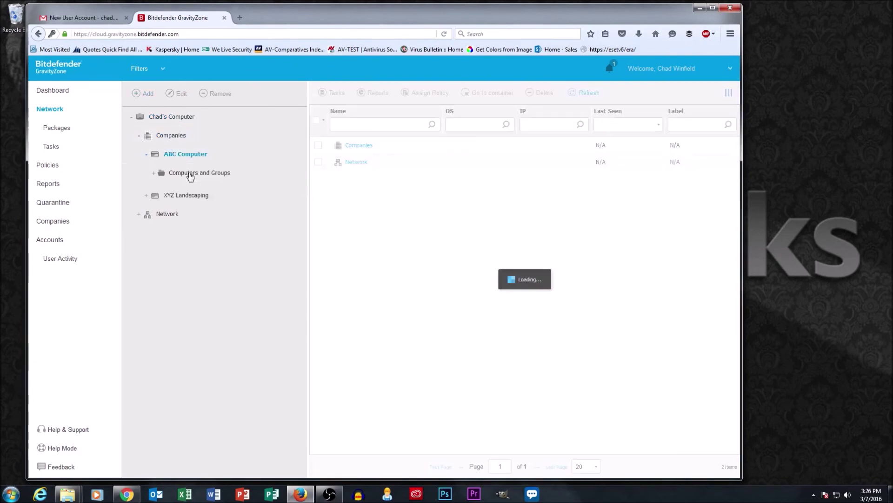
click(186, 211)
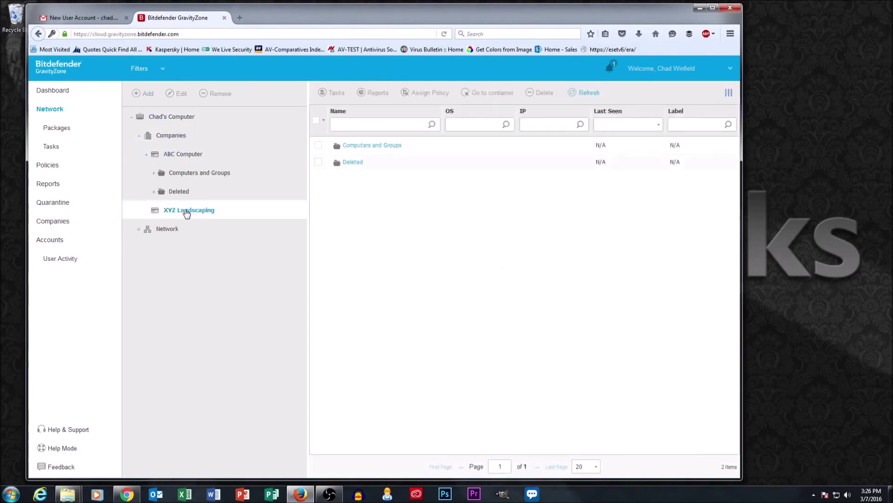